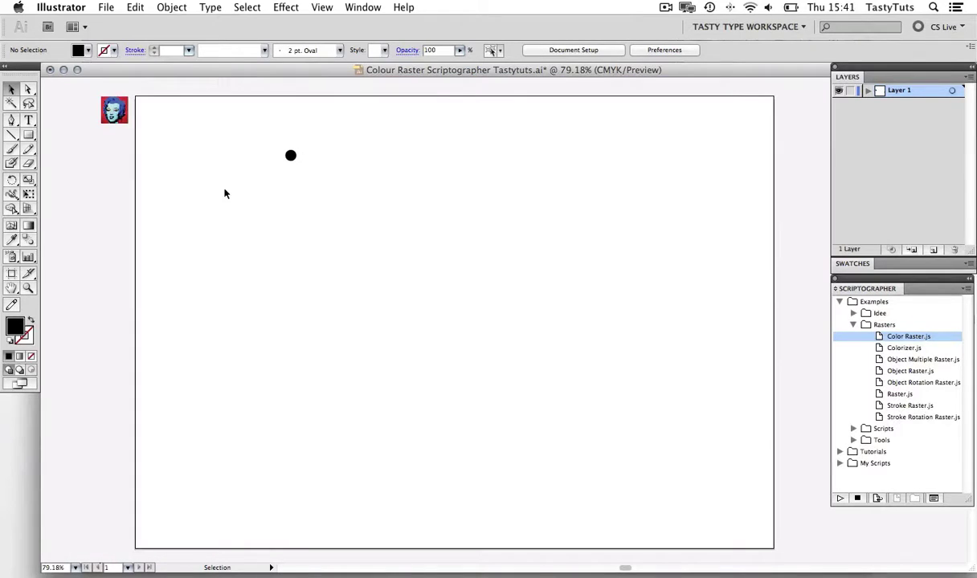
Select the small Marilyn image with the black dot and run Color Raster at grid size 15.
left_click(120, 117)
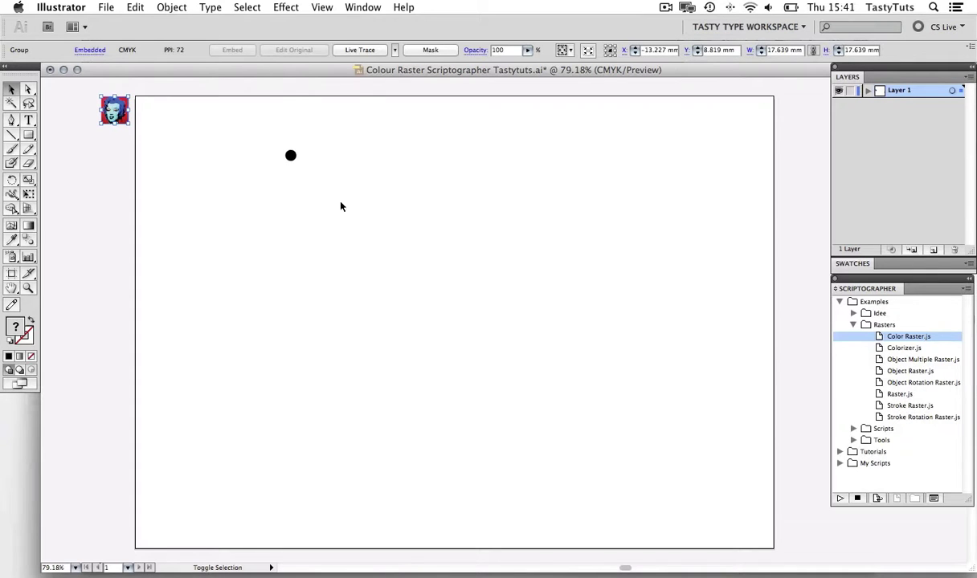
left_click(290, 155, "shift")
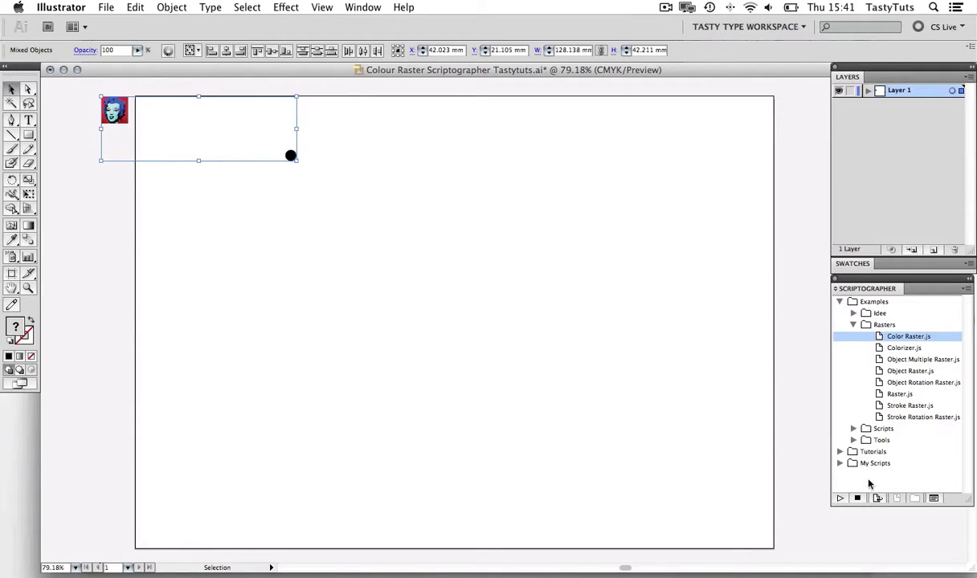
left_click(839, 499)
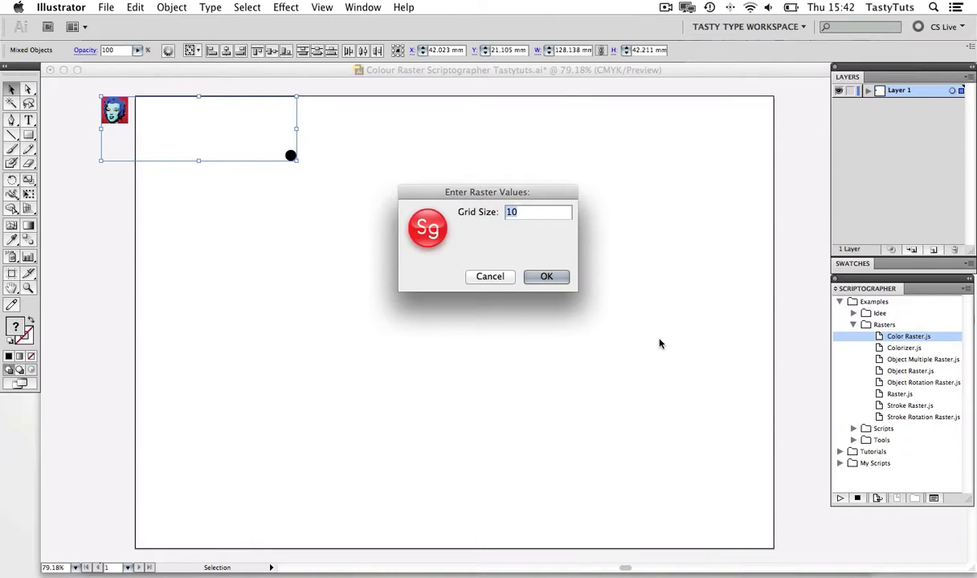
type("15")
left_click(548, 276)
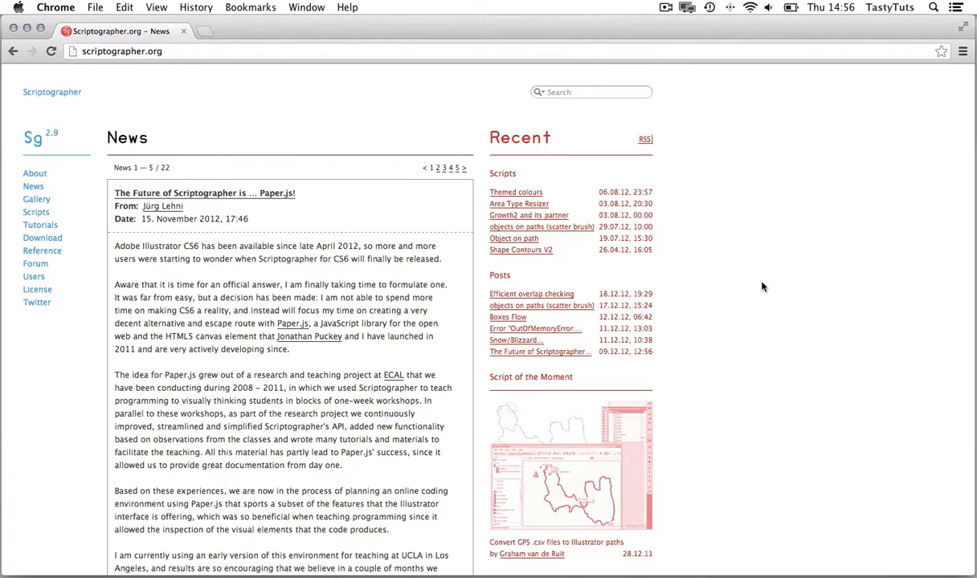
Download Scriptographer 2.9.073 for Illustrator CS5 on Mac, accepting the licence agreement.
left_click(41, 241)
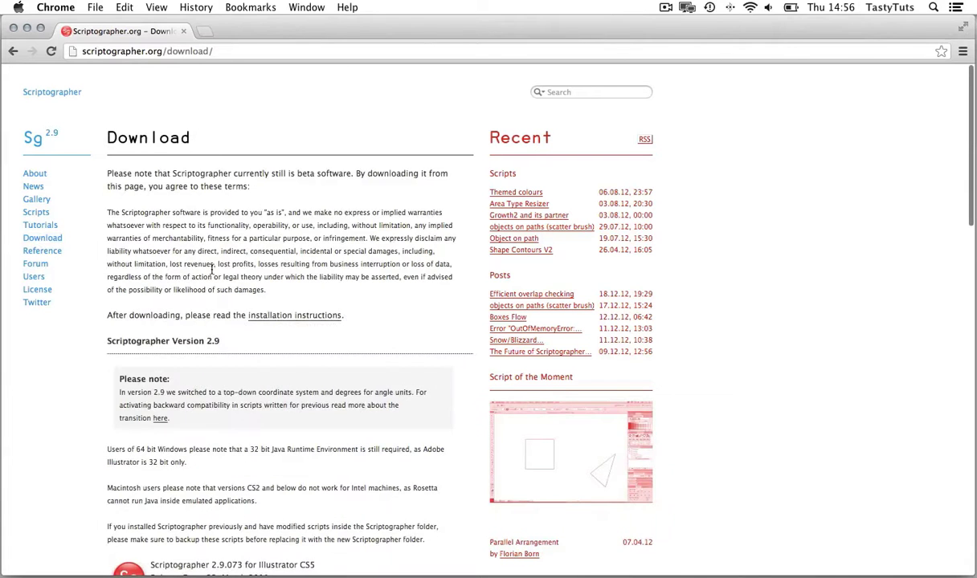
scroll(433, 293, "down", 10)
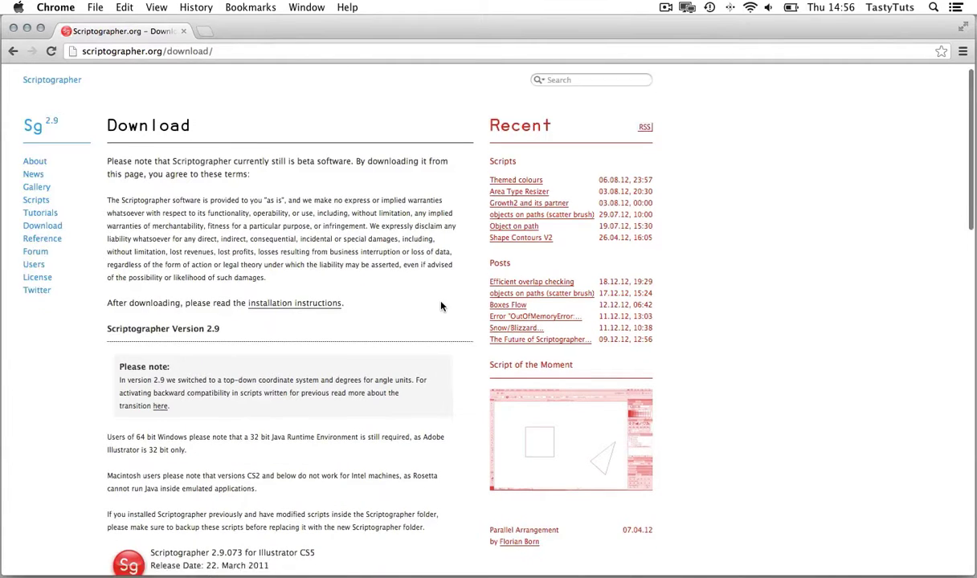
scroll(441, 306, "up", 2)
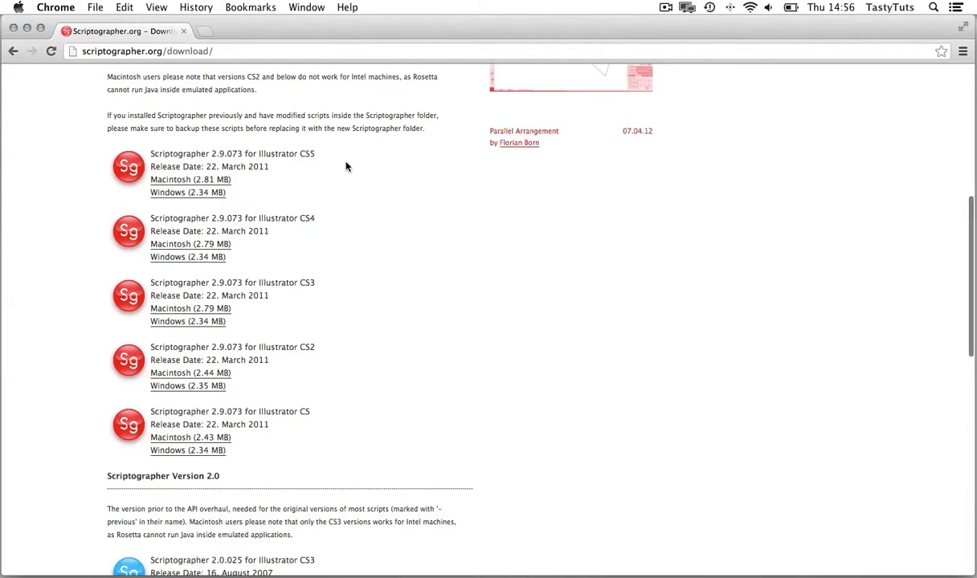
left_click(177, 179)
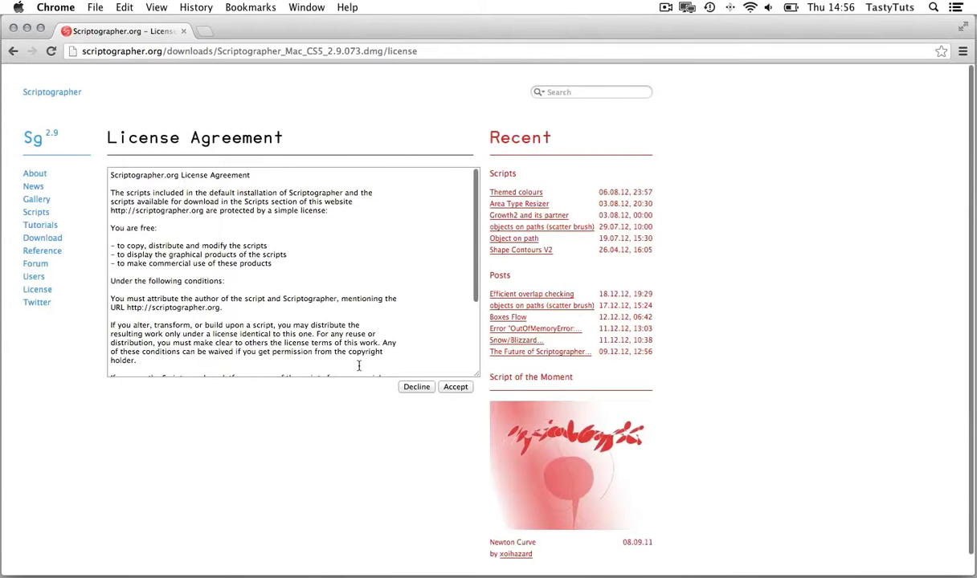
left_click(455, 387)
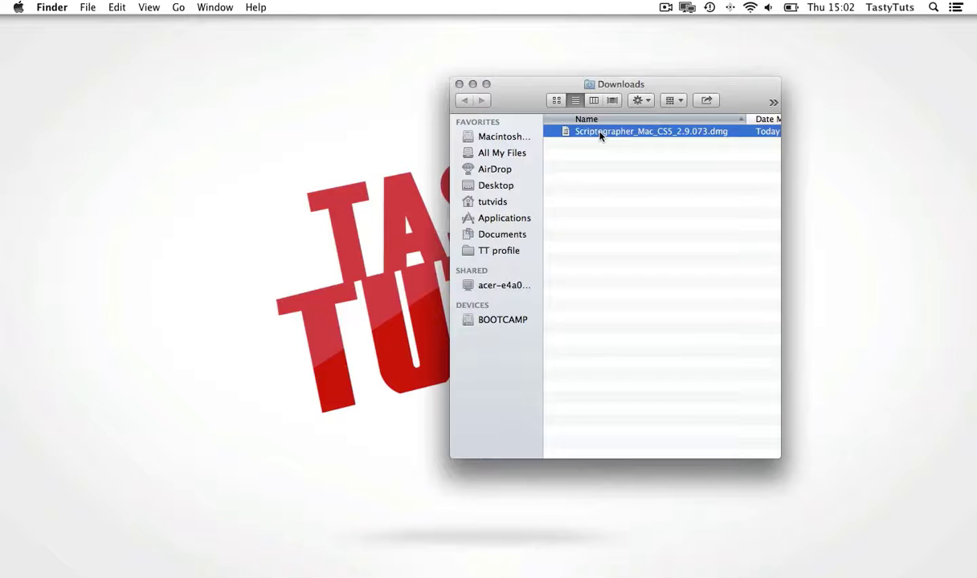
Mount the downloaded Scriptographer disk image and open the Applications folder.
double_click(599, 133)
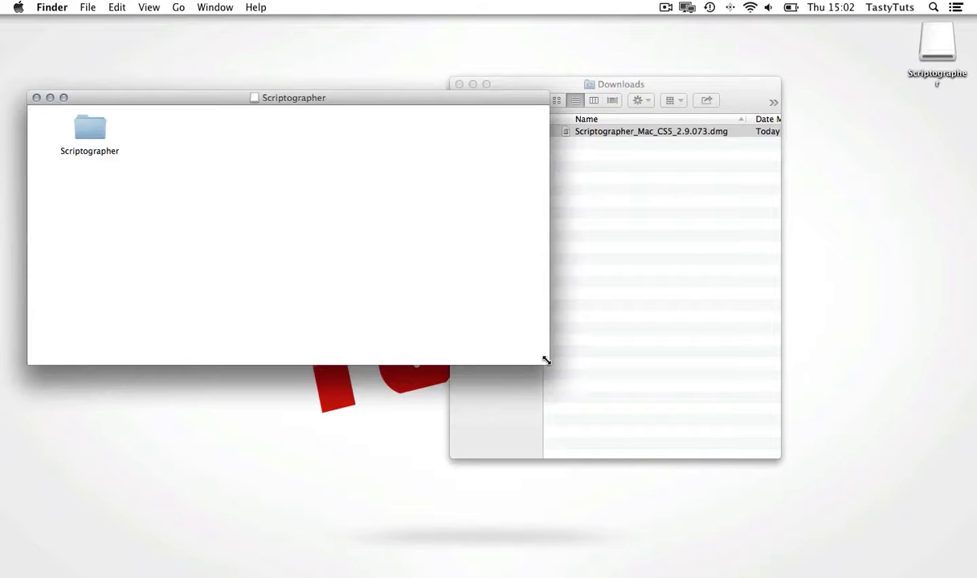
left_click_drag(546, 361, 322, 407)
left_click_drag(123, 99, 474, 130)
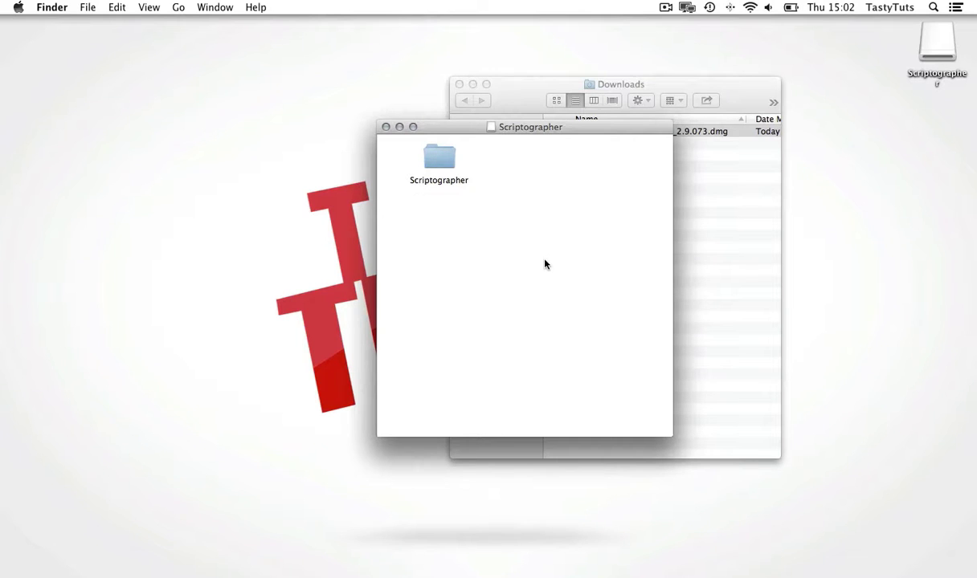
left_click(178, 8)
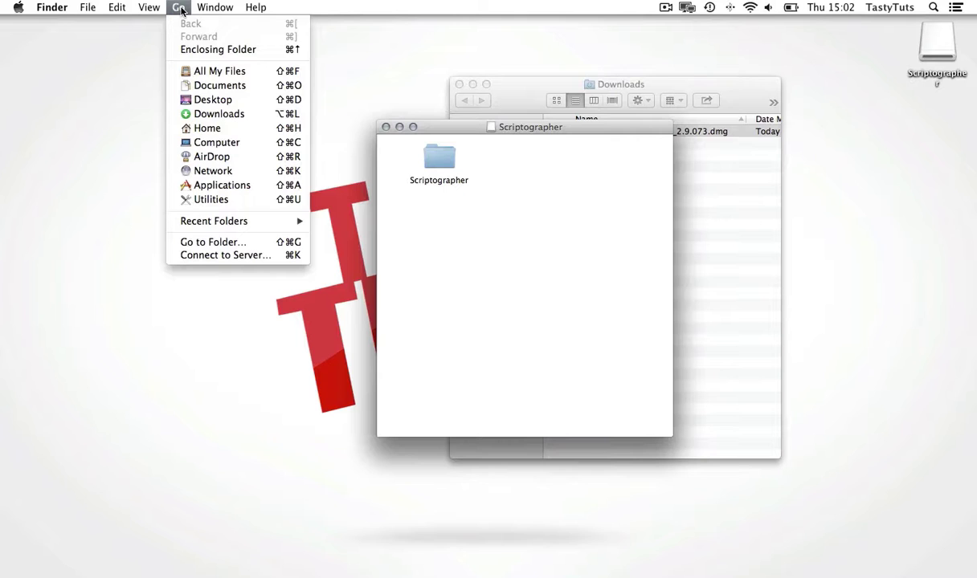
left_click(238, 185)
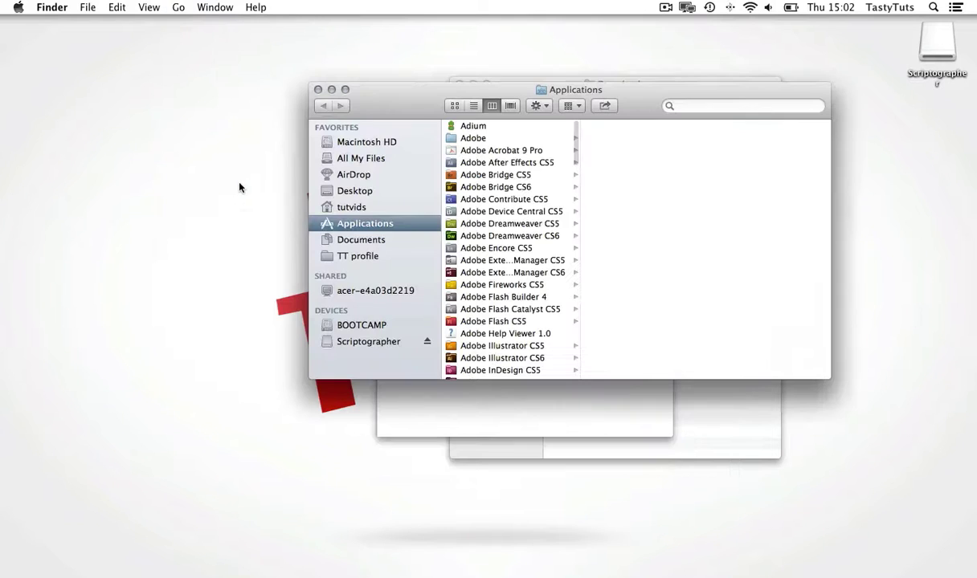
Copy the Scriptographer folder into Adobe Illustrator CS5's Plug-ins folder.
left_click(504, 347)
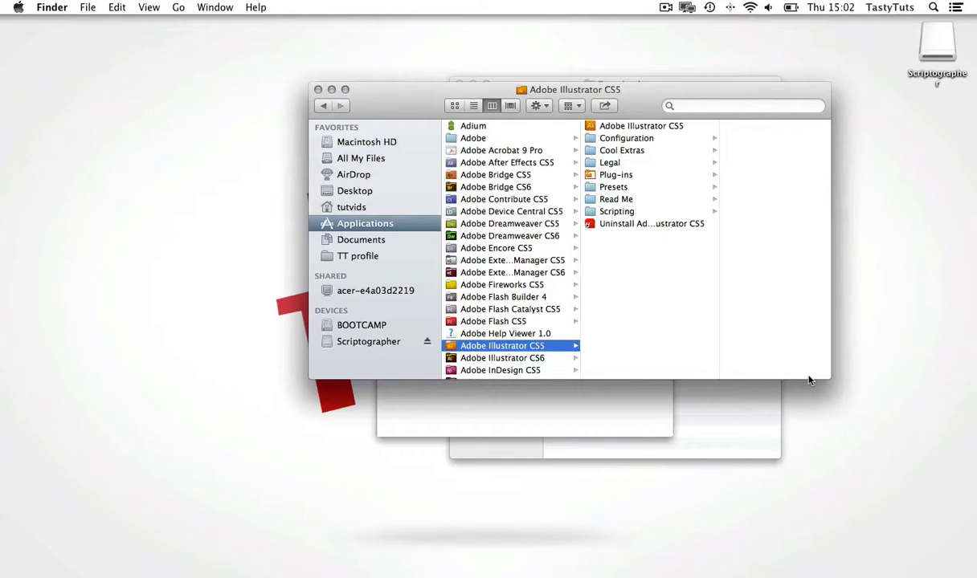
left_click_drag(823, 374, 607, 488)
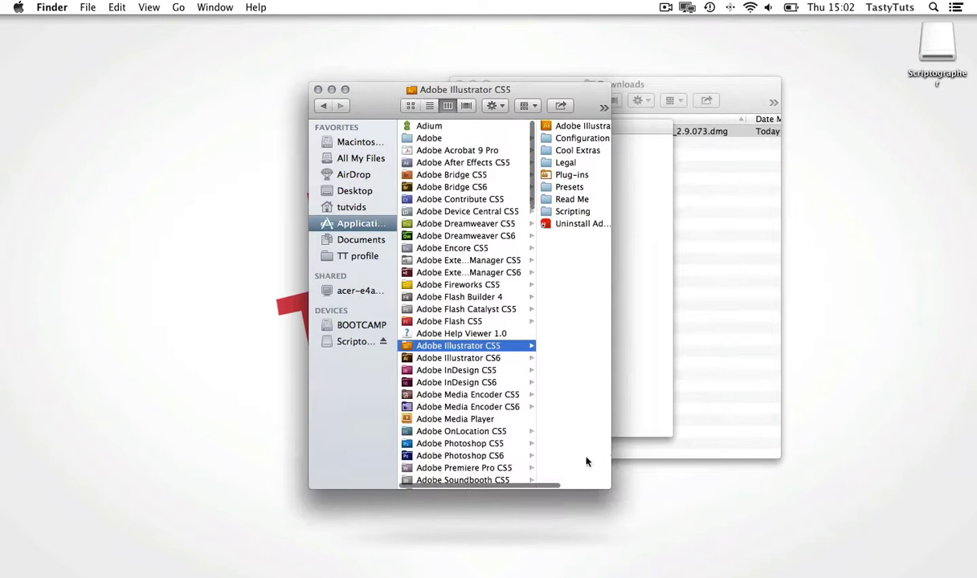
left_click_drag(506, 89, 236, 81)
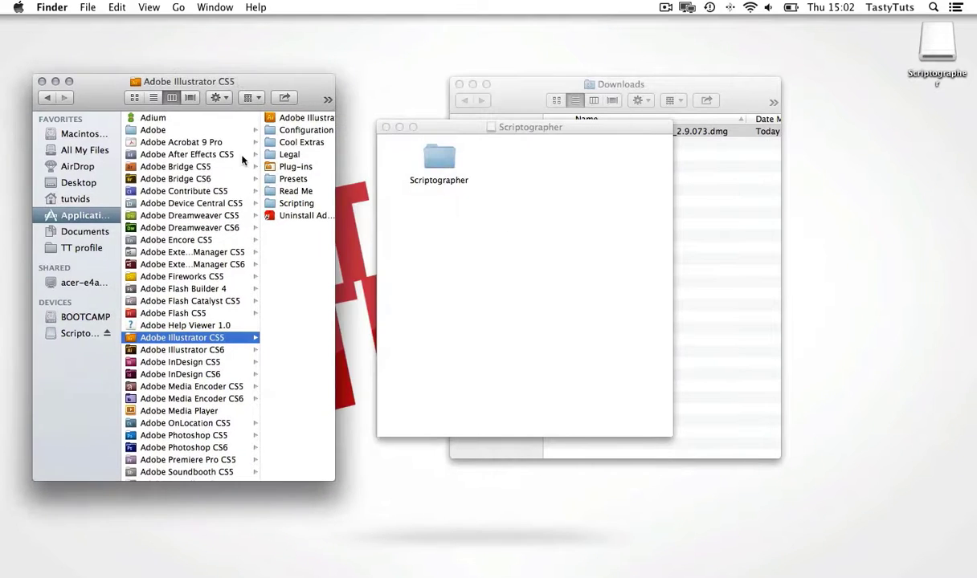
left_click(285, 164)
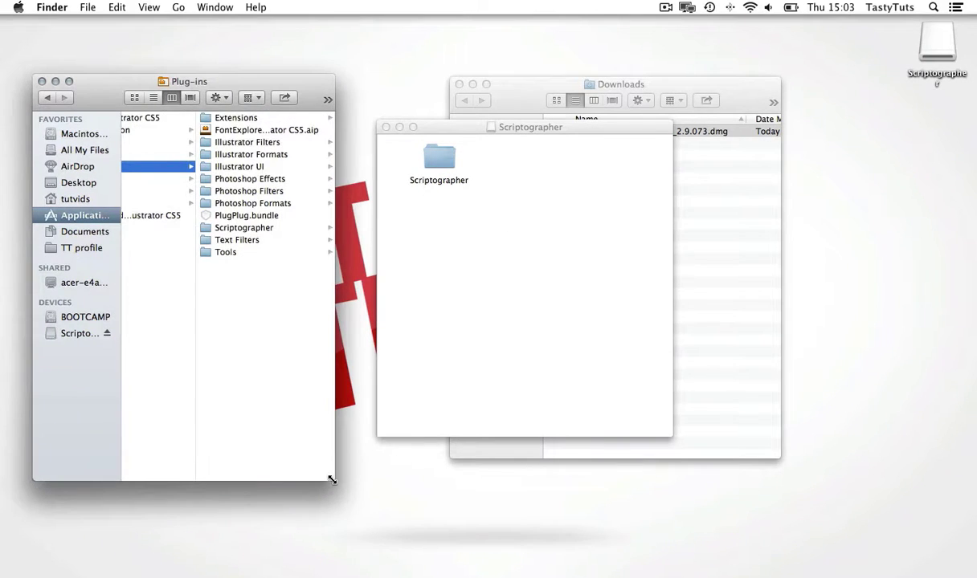
left_click_drag(332, 479, 444, 489)
left_click_drag(515, 125, 617, 123)
left_click_drag(543, 156, 374, 310)
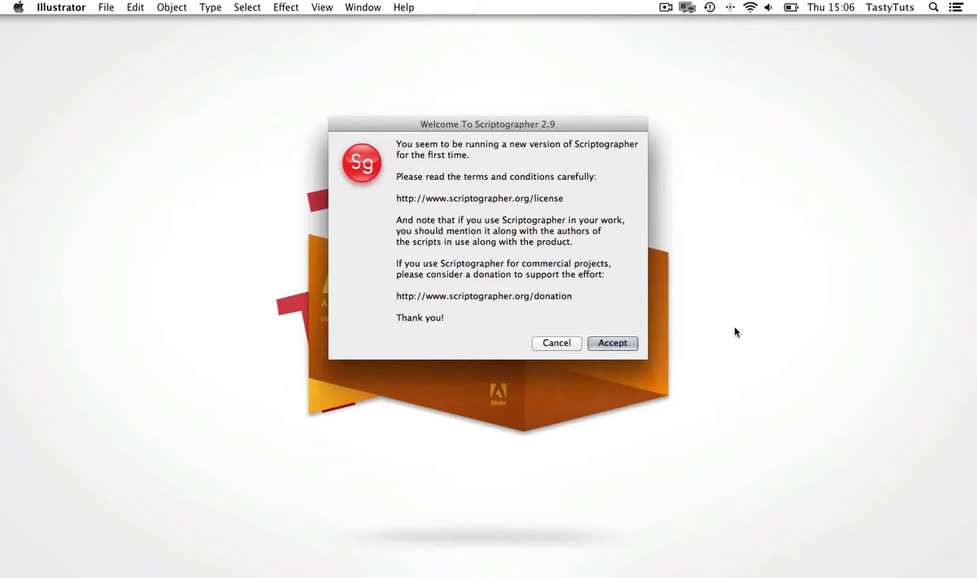
Accept Scriptographer's terms and create the personal scripts folder in Documents.
left_click(612, 343)
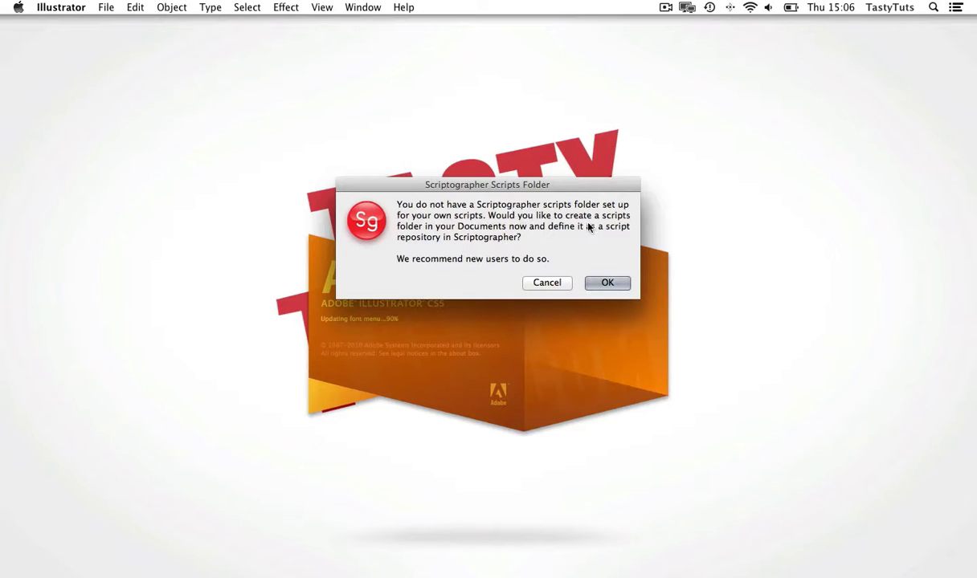
left_click(608, 282)
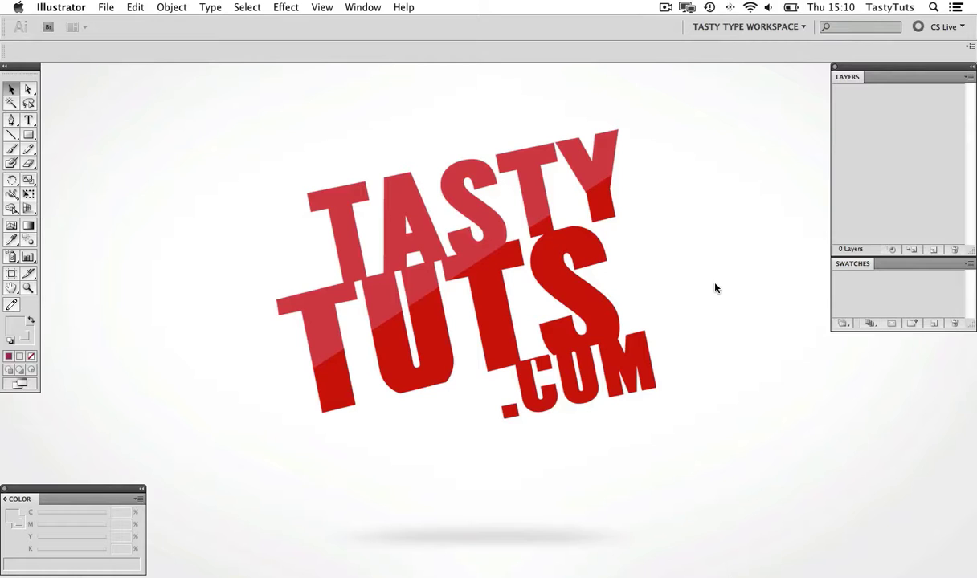
Show the Scriptographer main palette and float it over the workspace.
left_click(363, 9)
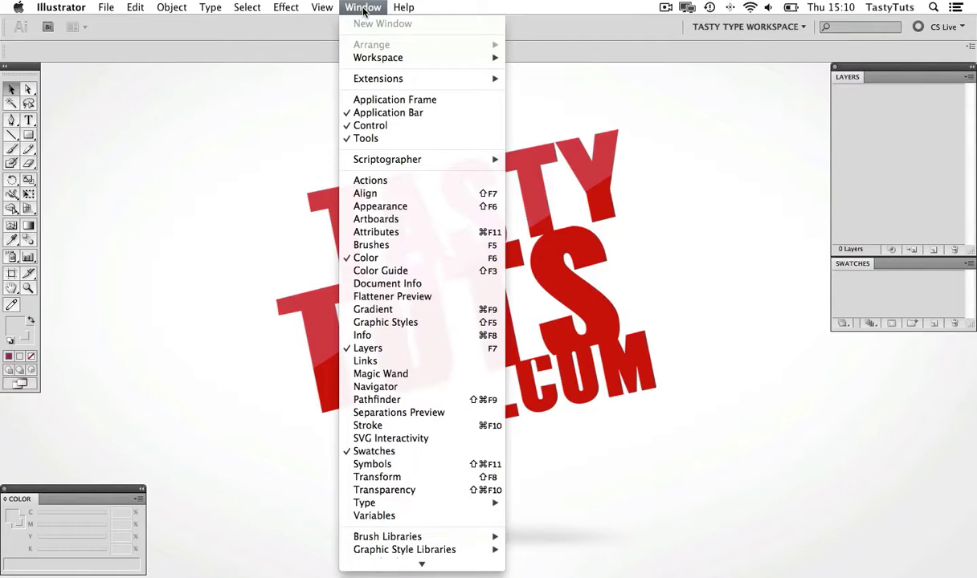
mouse_move(365, 157)
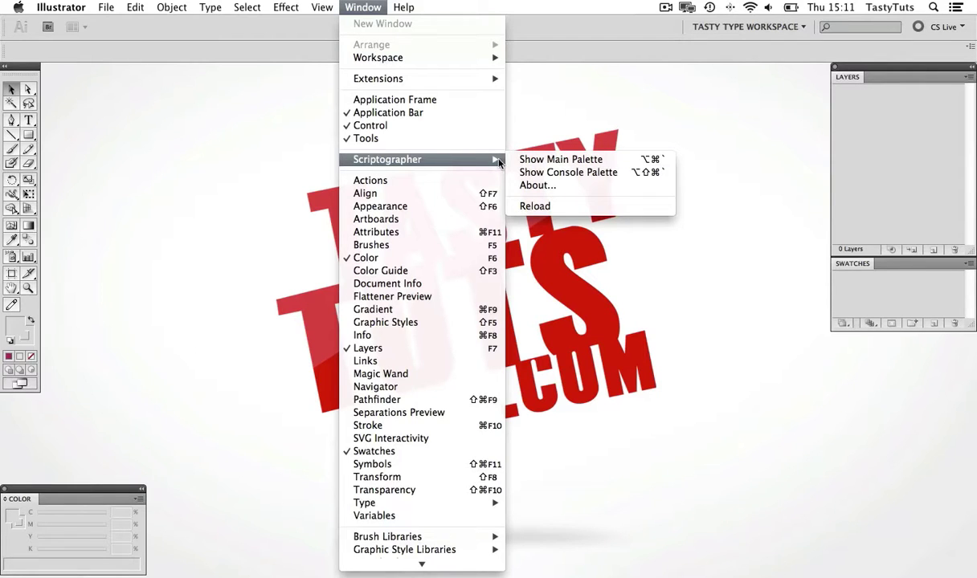
left_click(584, 161)
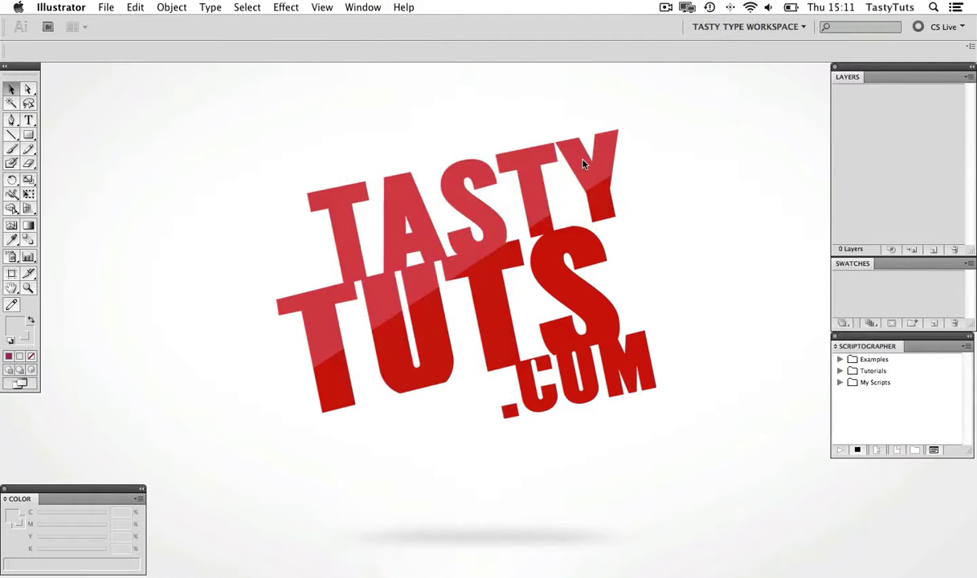
left_click_drag(859, 343, 657, 358)
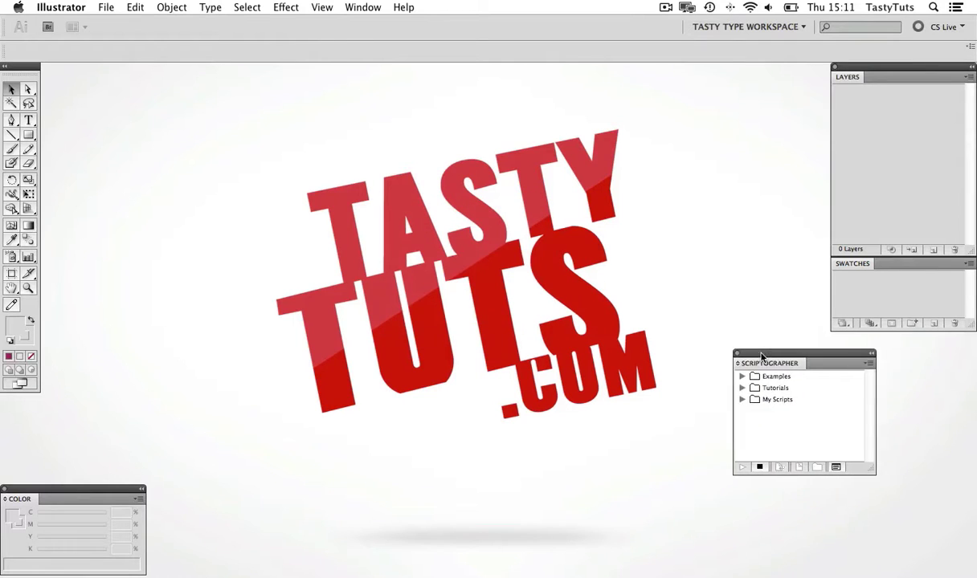
left_click_drag(761, 355, 736, 360)
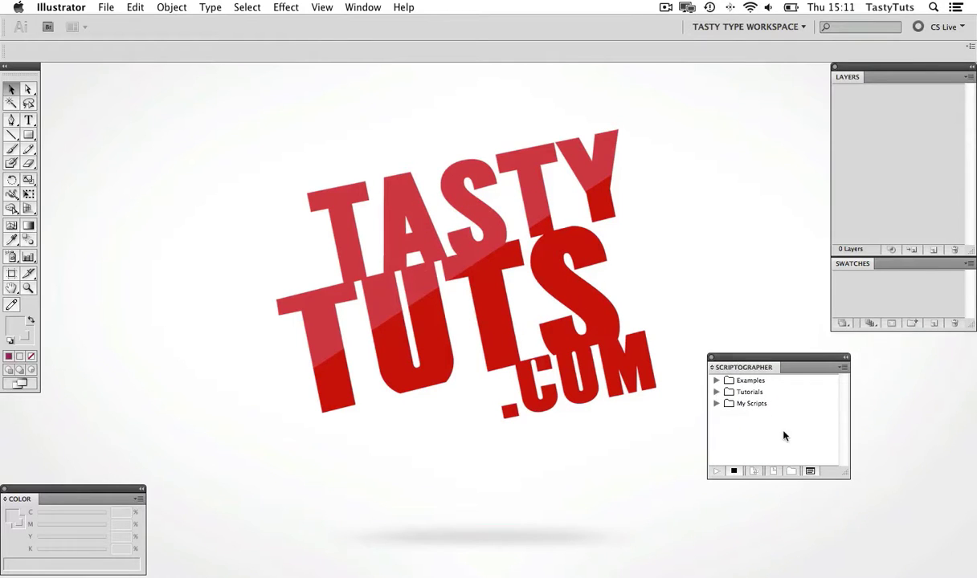
Browse the Examples, Tutorials and My Scripts folders in the palette.
left_click(755, 382)
left_click(752, 394)
left_click(752, 386)
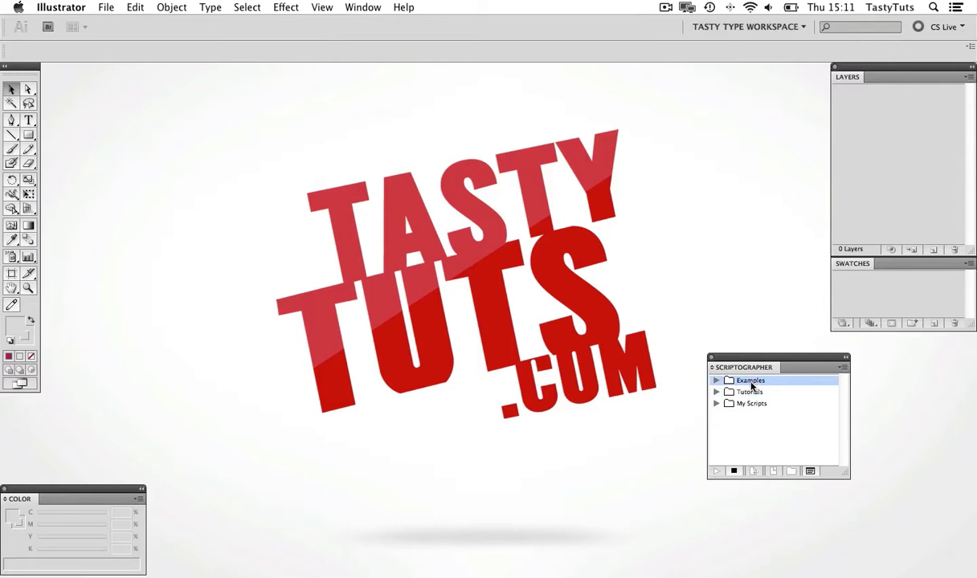
left_click(752, 393)
left_click(755, 406)
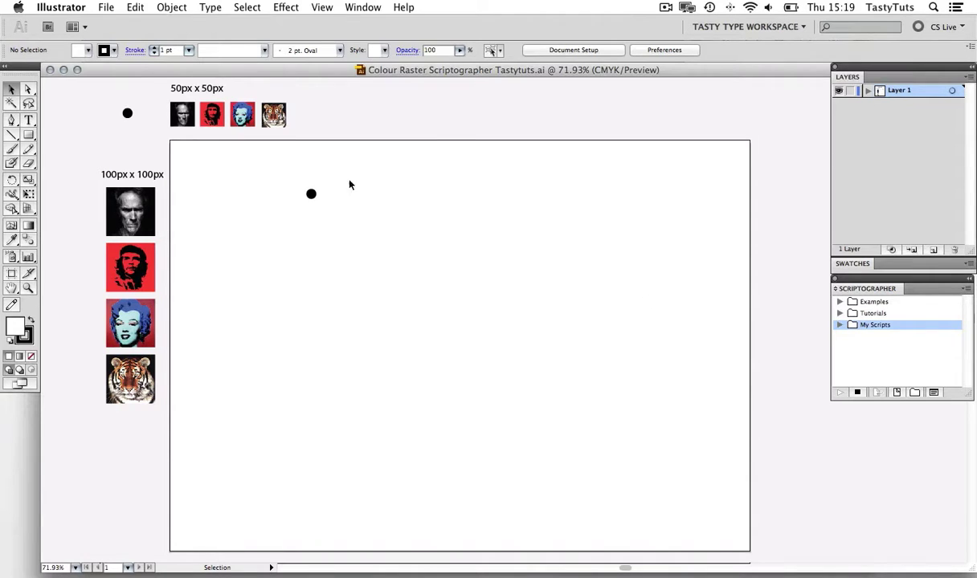
Select the 50px Marilyn thumbnail plus the black dot, and float the script list over the canvas.
left_click(310, 194)
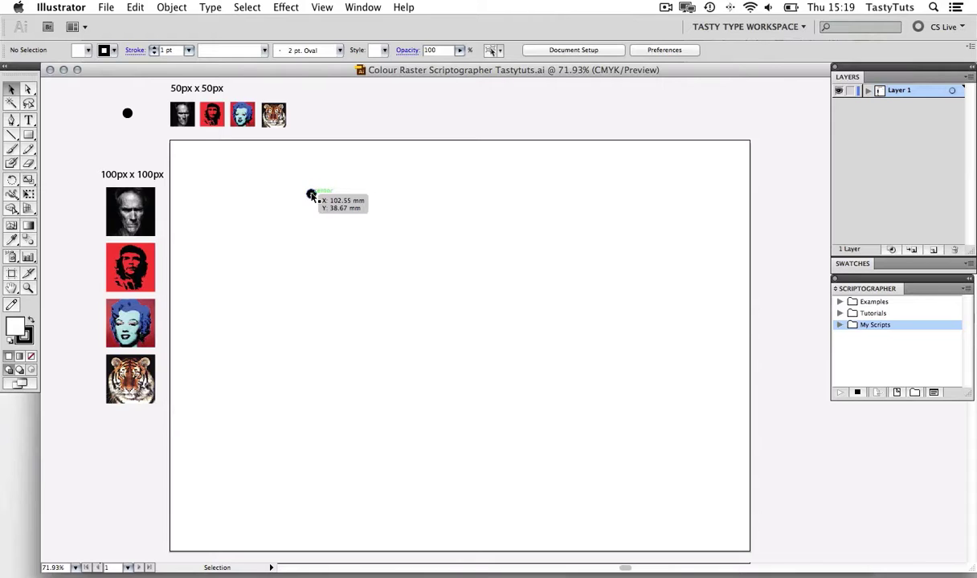
left_click(612, 202)
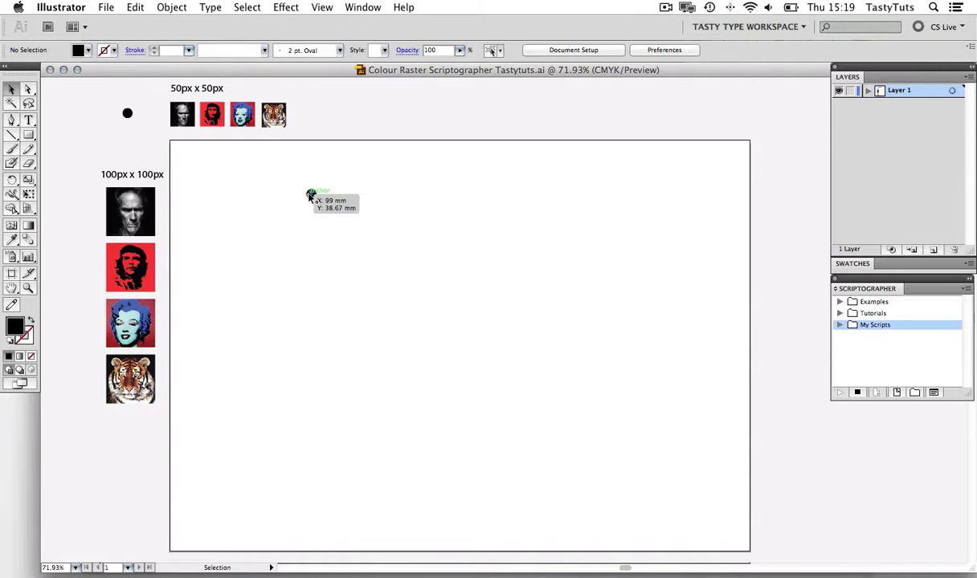
scroll(247, 118, "down", 1)
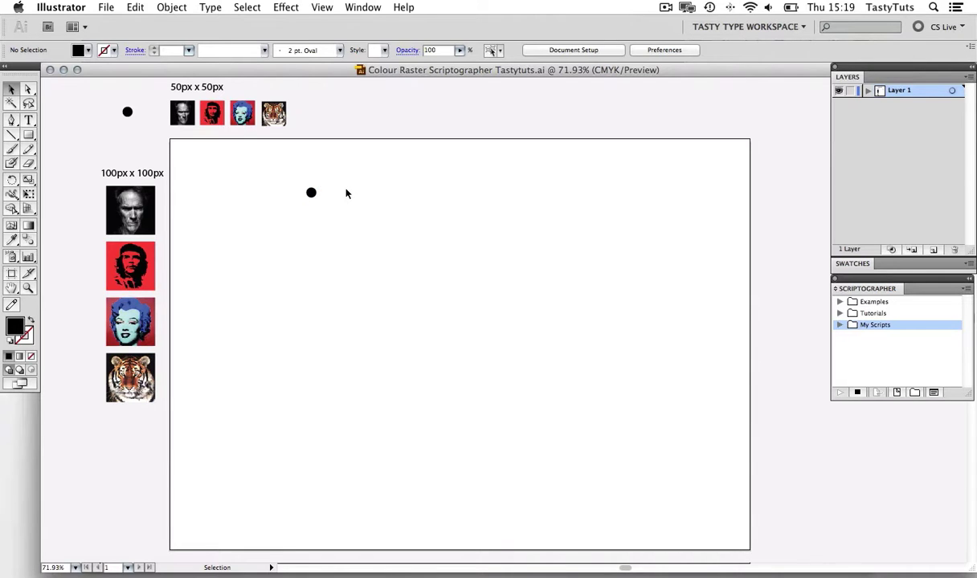
left_click(243, 113)
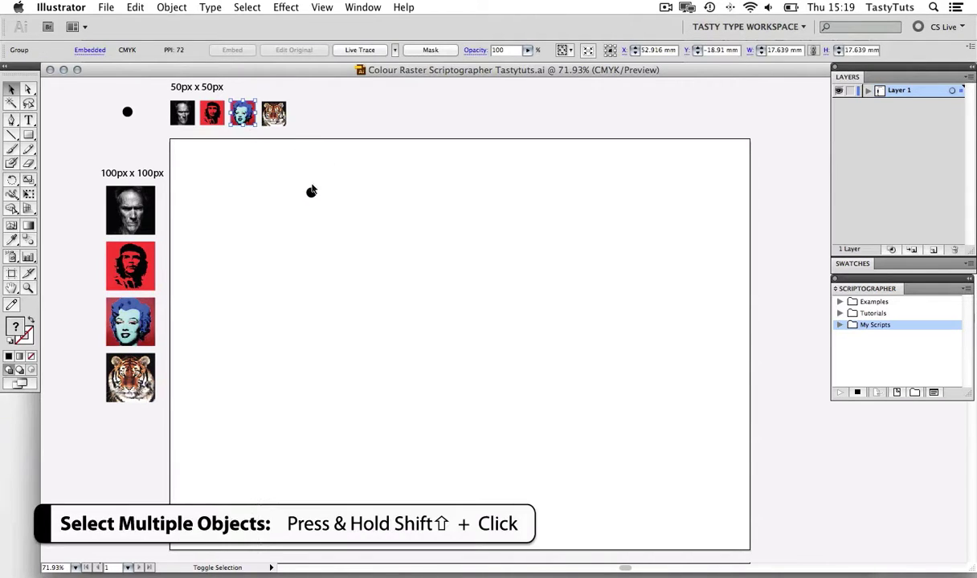
left_click(311, 193, "shift")
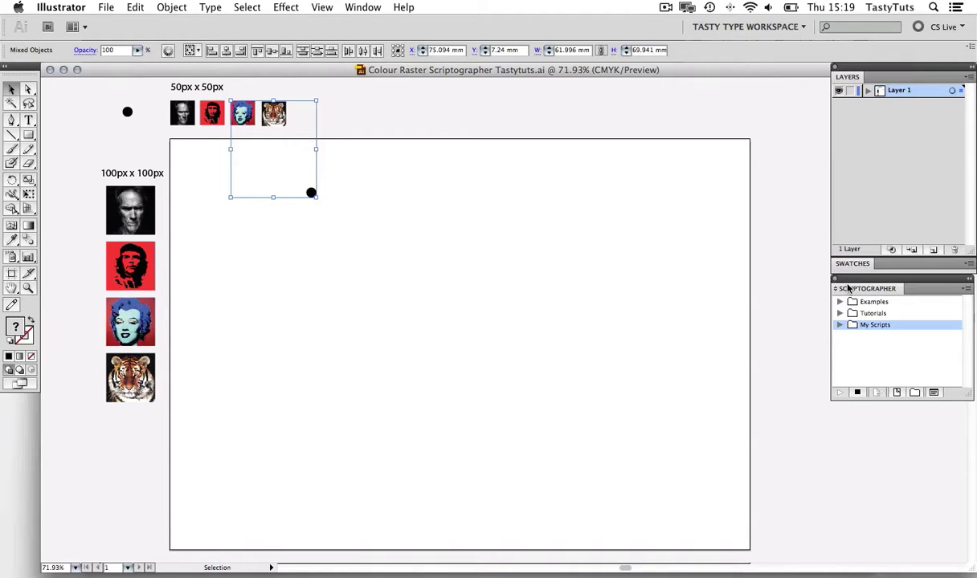
left_click_drag(852, 283, 743, 294)
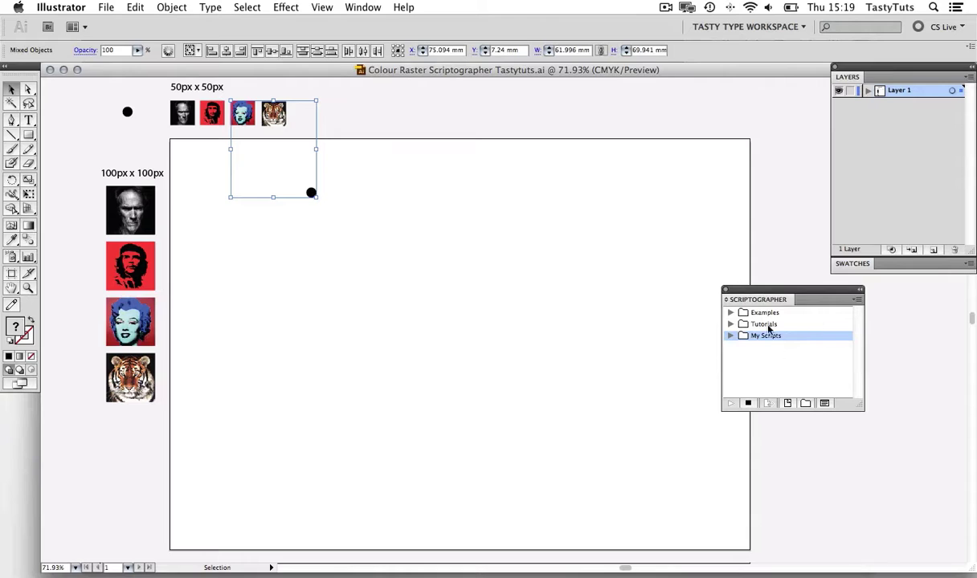
left_click(740, 313)
Expand Examples > Rasters, enlarge the list, and choose Color Raster.js.
left_click(731, 312)
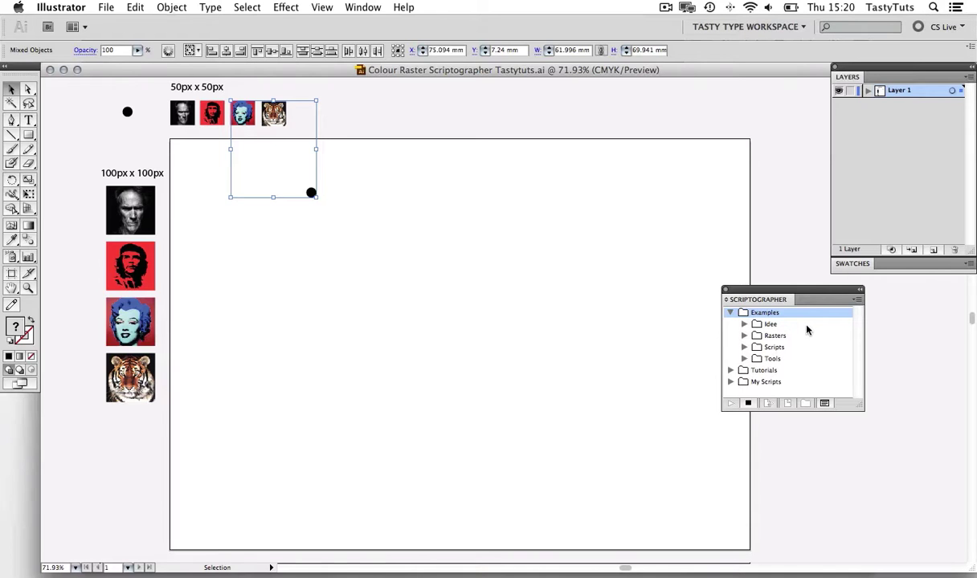
left_click(745, 335)
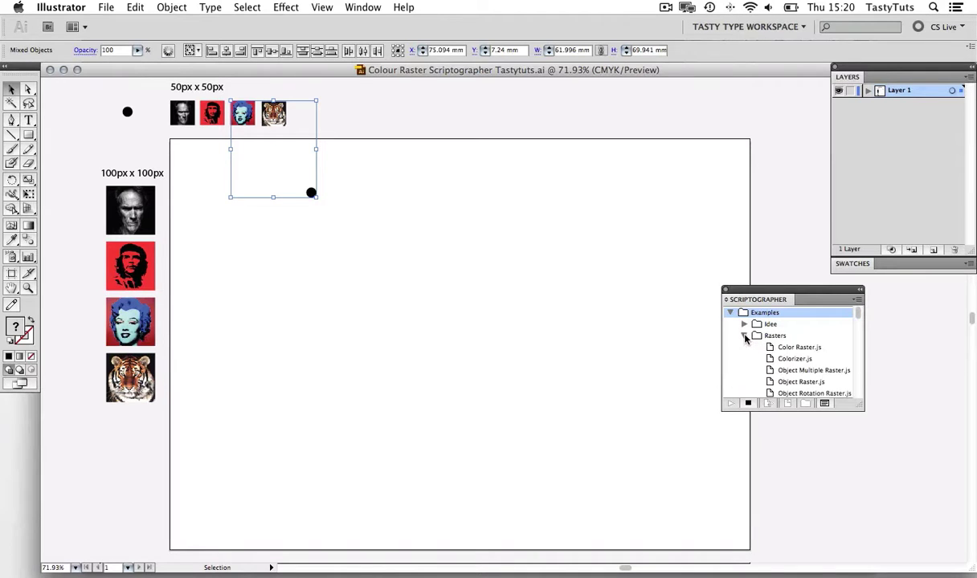
left_click_drag(864, 403, 859, 518)
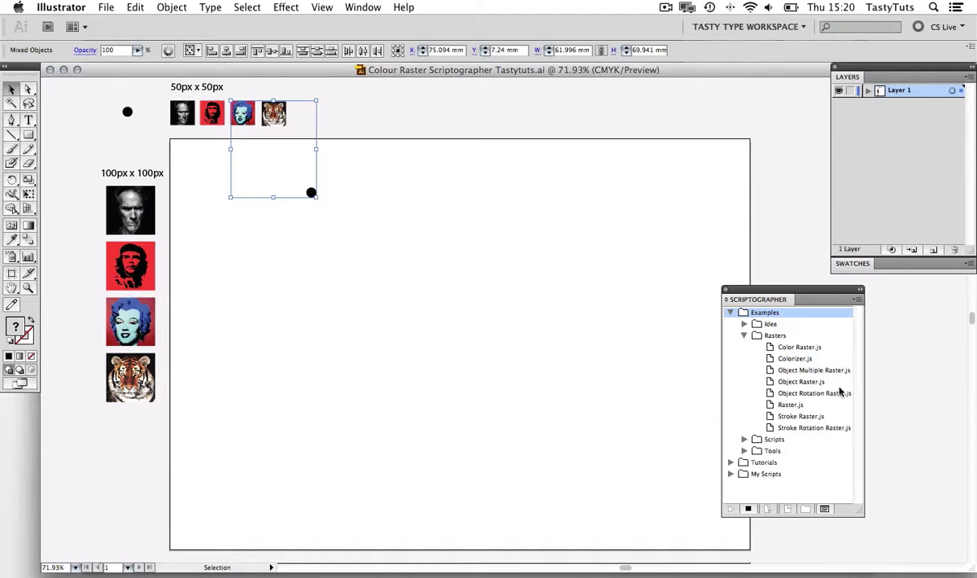
left_click(793, 349)
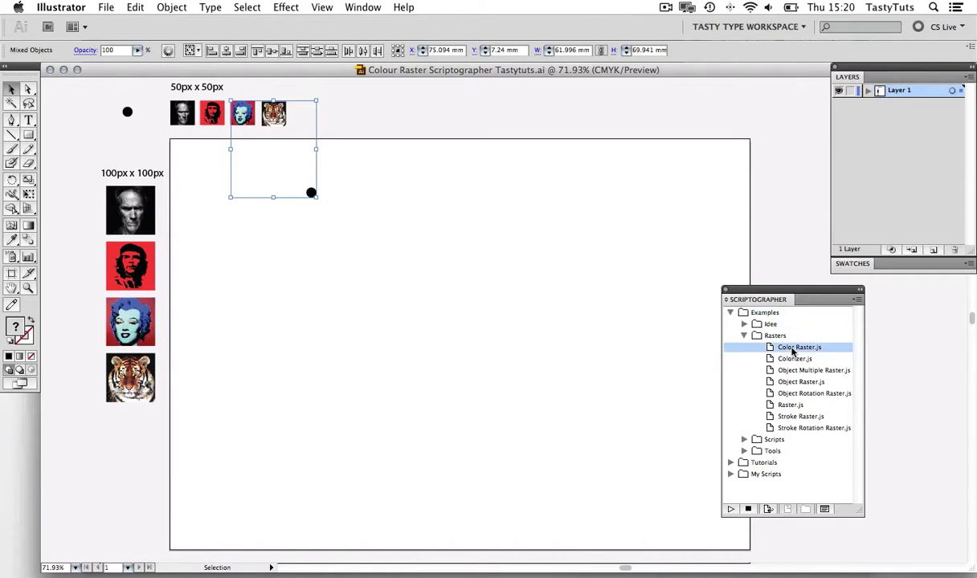
Run Color Raster.js on the Marilyn thumbnail with grid size 13.
left_click(730, 511)
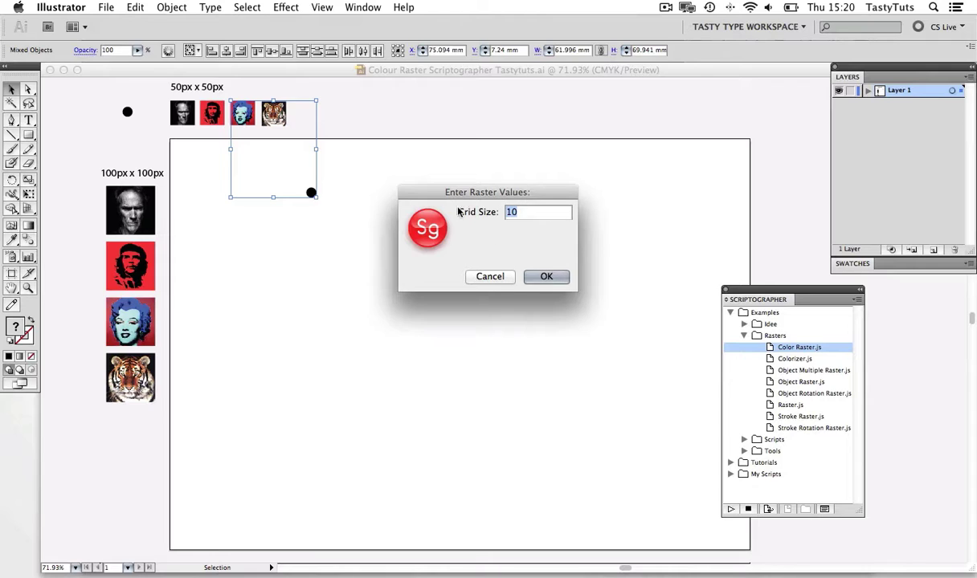
type("13")
left_click(546, 277)
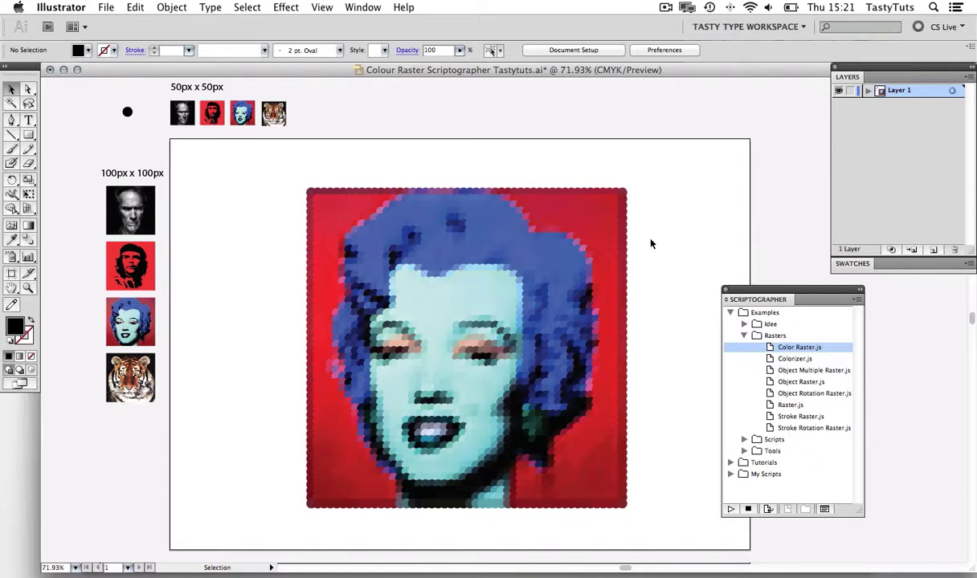
Delete the Marilyn raster and select the next portrait with the dot for rasterizing.
left_click(532, 362)
key("Delete")
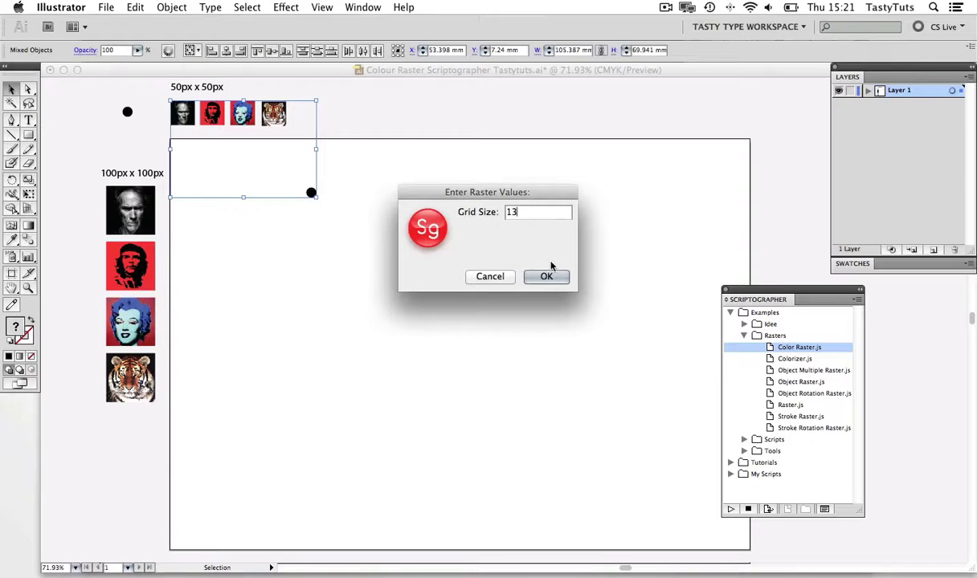
left_click(552, 274)
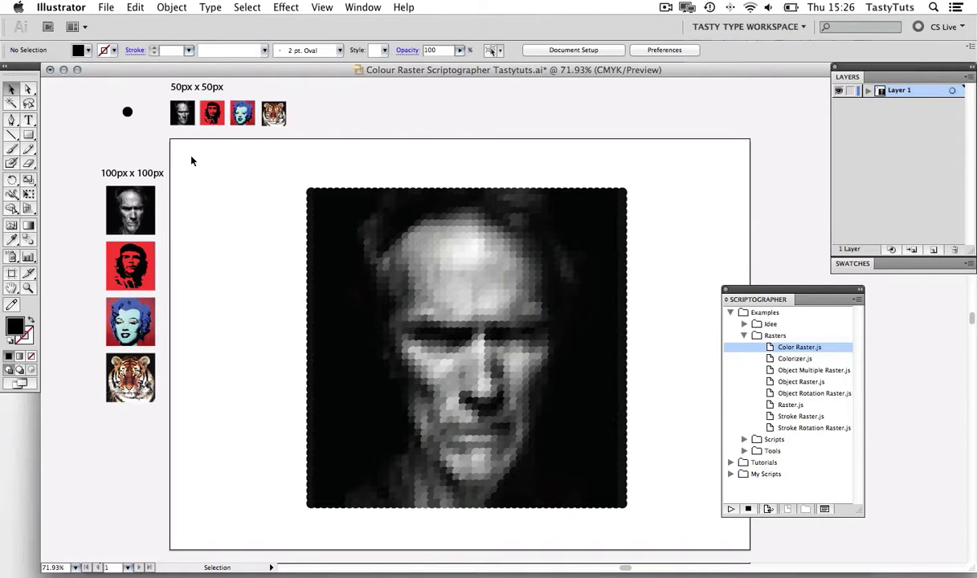
scroll(188, 95, "left", 1)
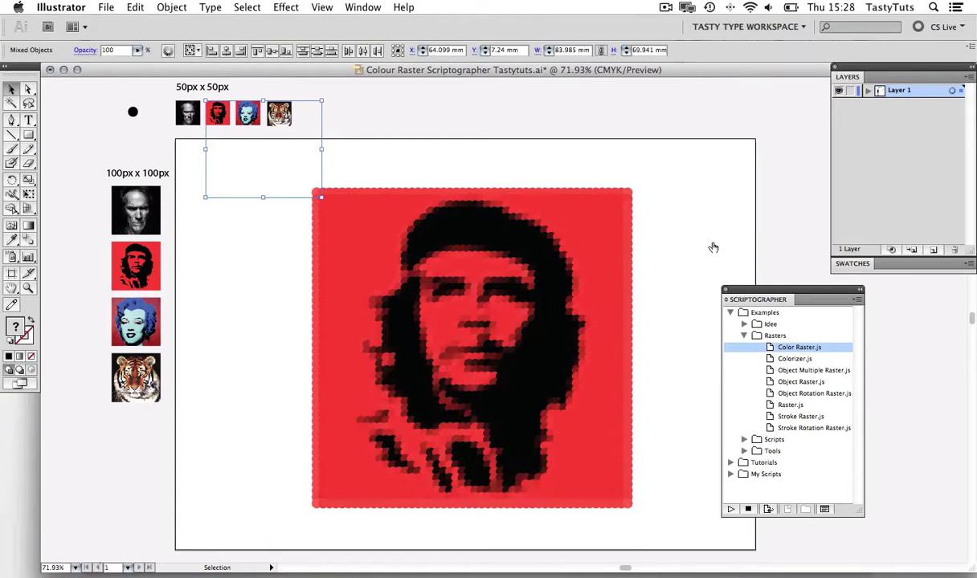
Select the black dot together with the 100px Che portrait.
left_click(713, 248)
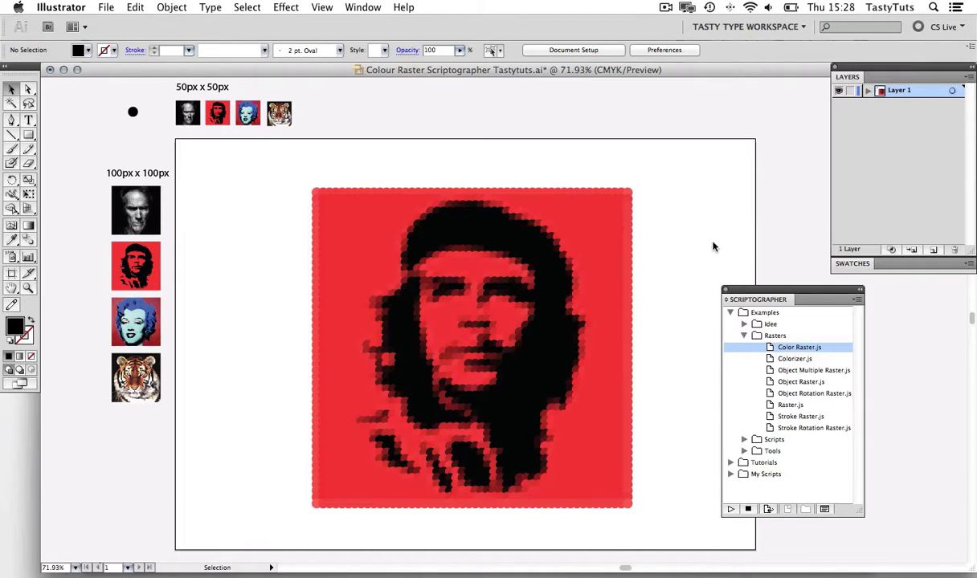
key("a")
left_click_drag(320, 193, 320, 193)
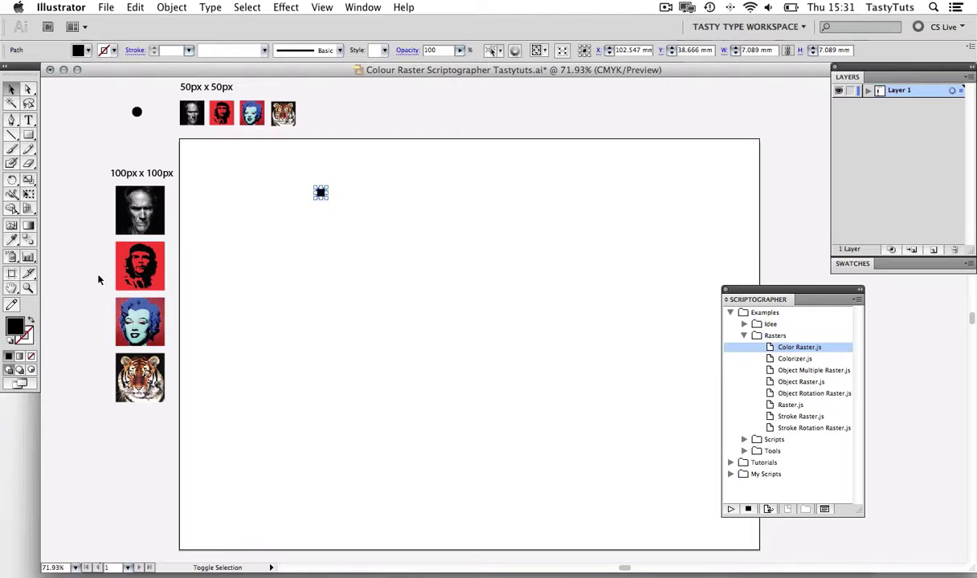
left_click(126, 269, "shift")
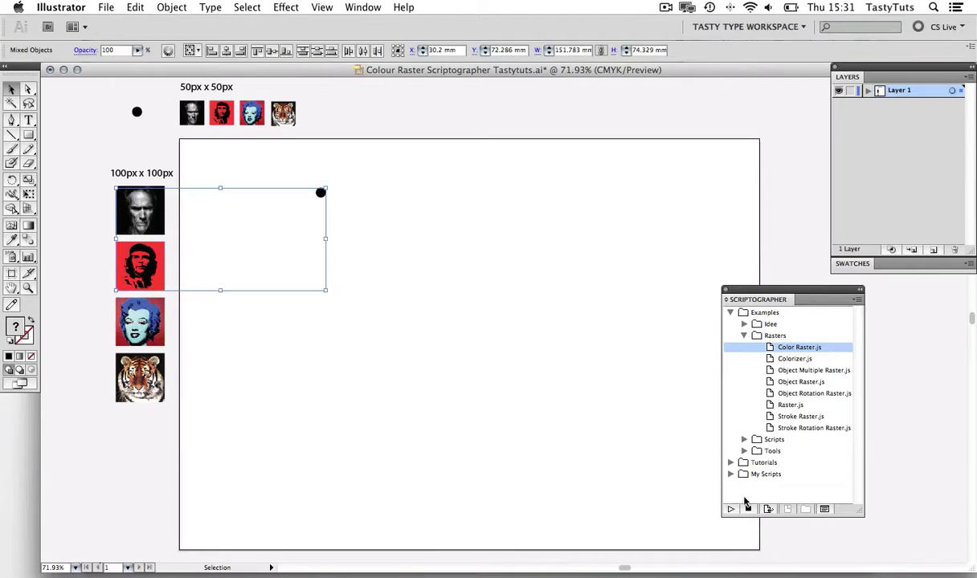
Run Color Raster.js on them with grid size 13.
left_click(730, 509)
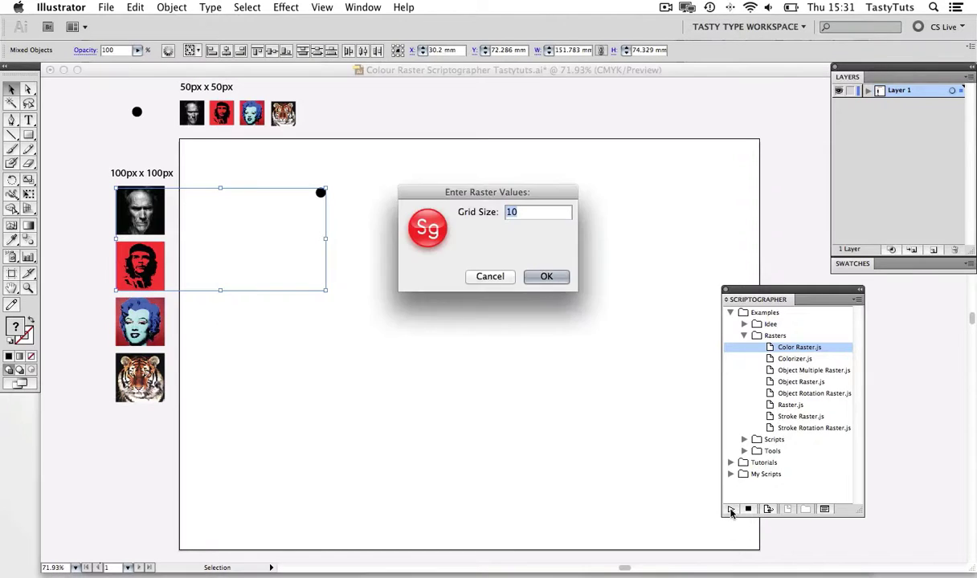
type("13")
left_click(545, 277)
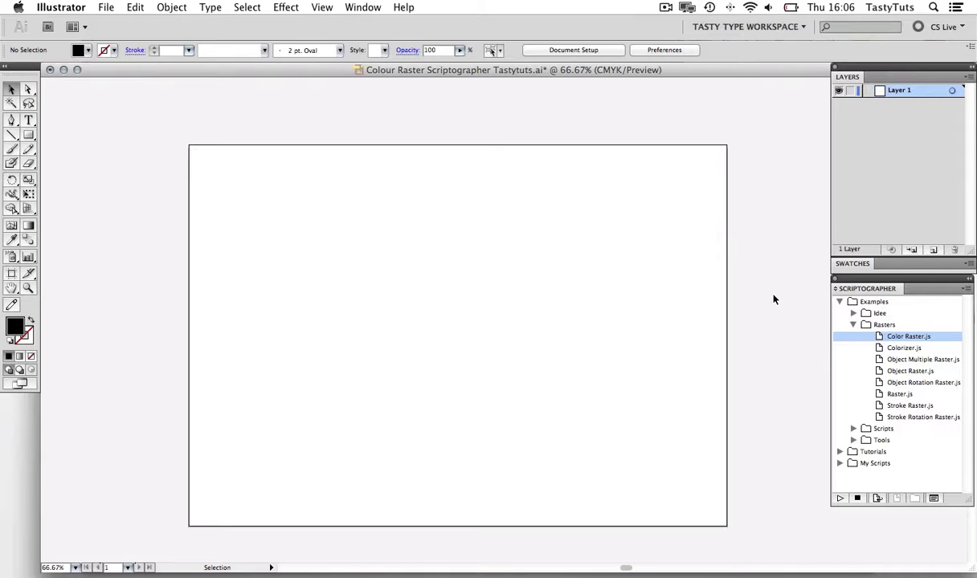
Paste the red lips photo, centre it on the artboard and scale it down to 60.897 mm square.
key("a")
key("super+v")
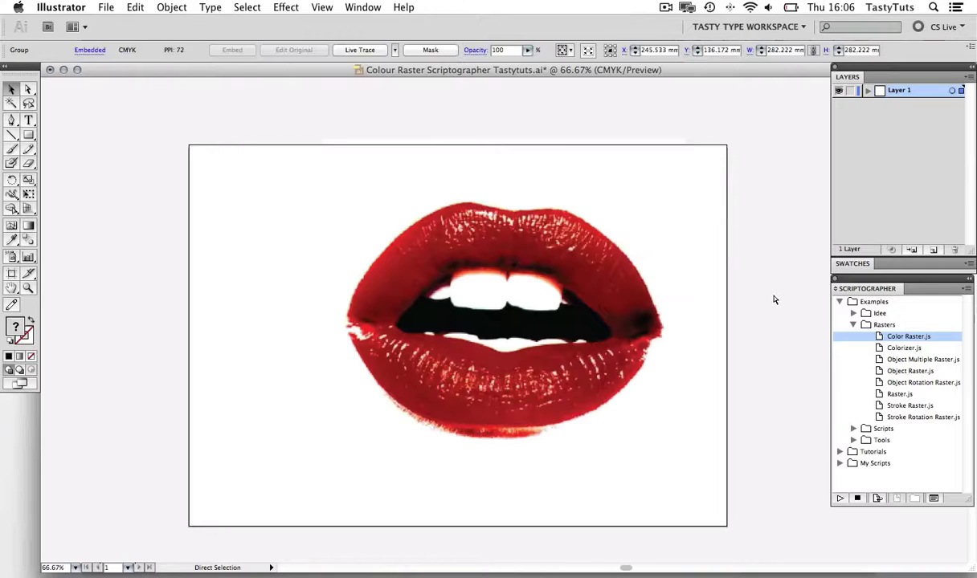
left_click_drag(605, 332, 640, 336)
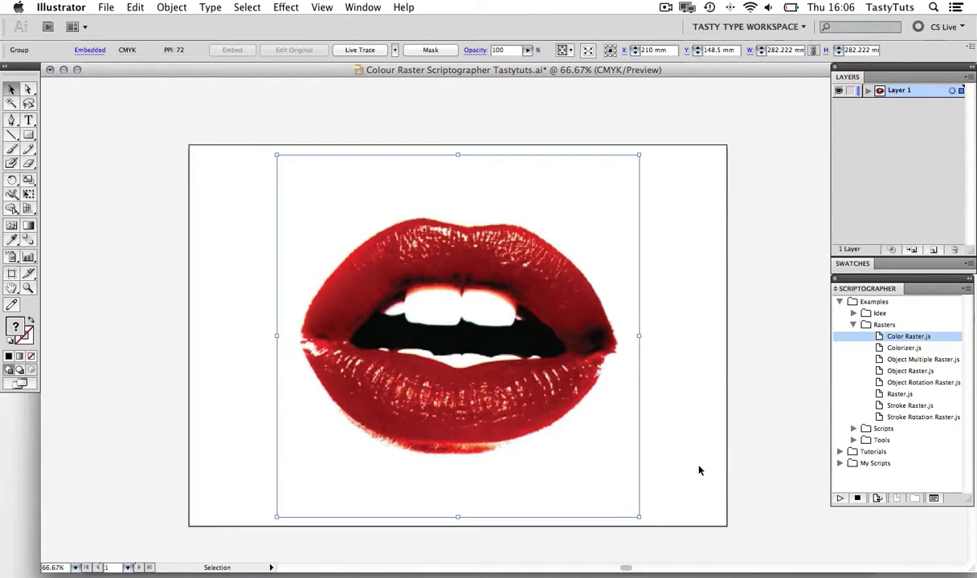
key("s")
left_click_drag(656, 517, 498, 374)
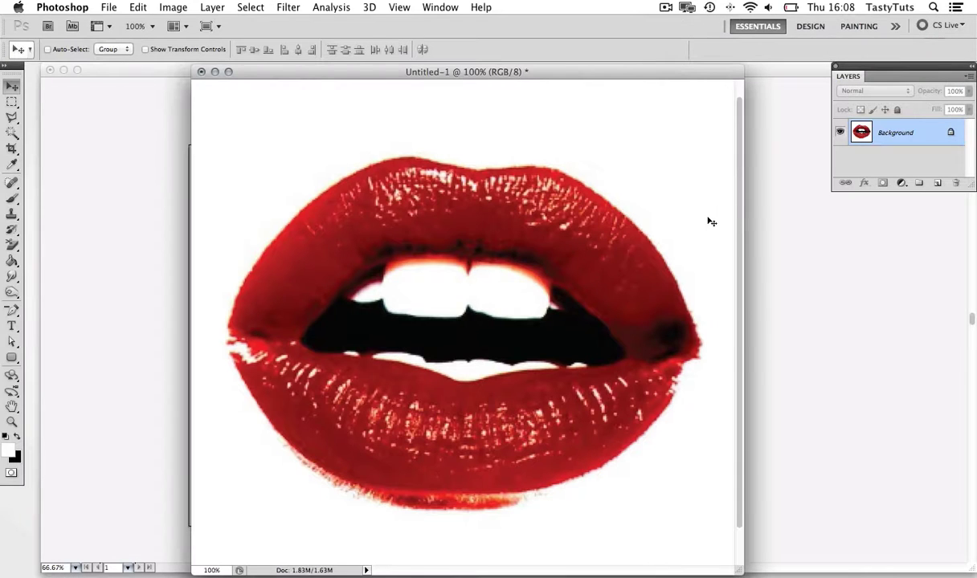
Resize the lips image in Photoshop to 50 pixels wide with proportions constrained.
scroll(682, 222, "up", 1)
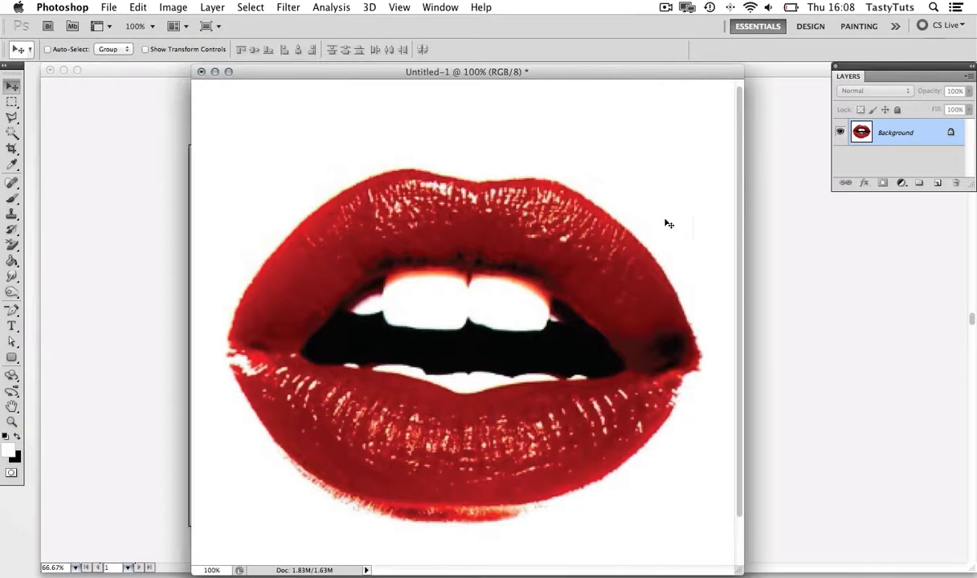
left_click(173, 8)
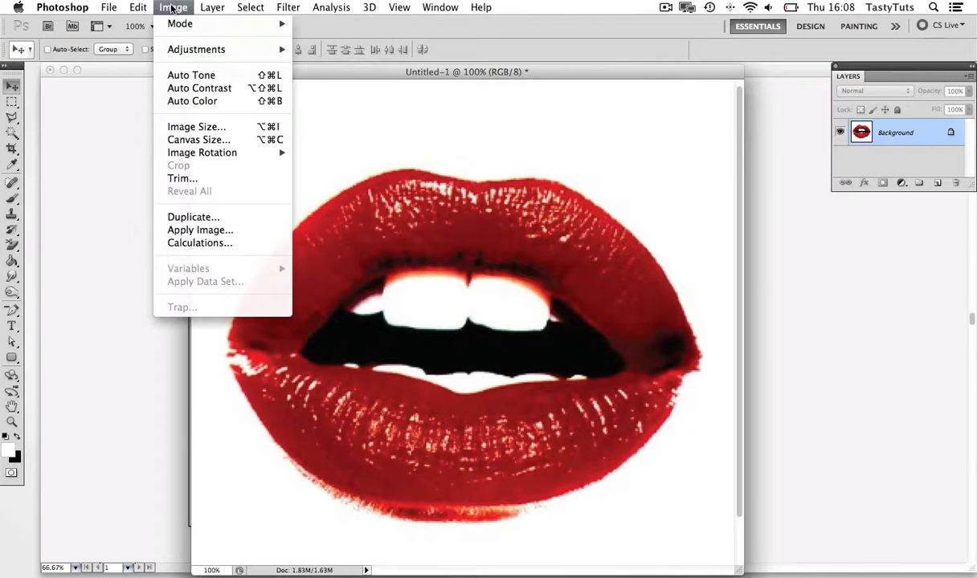
left_click(201, 127)
type("50")
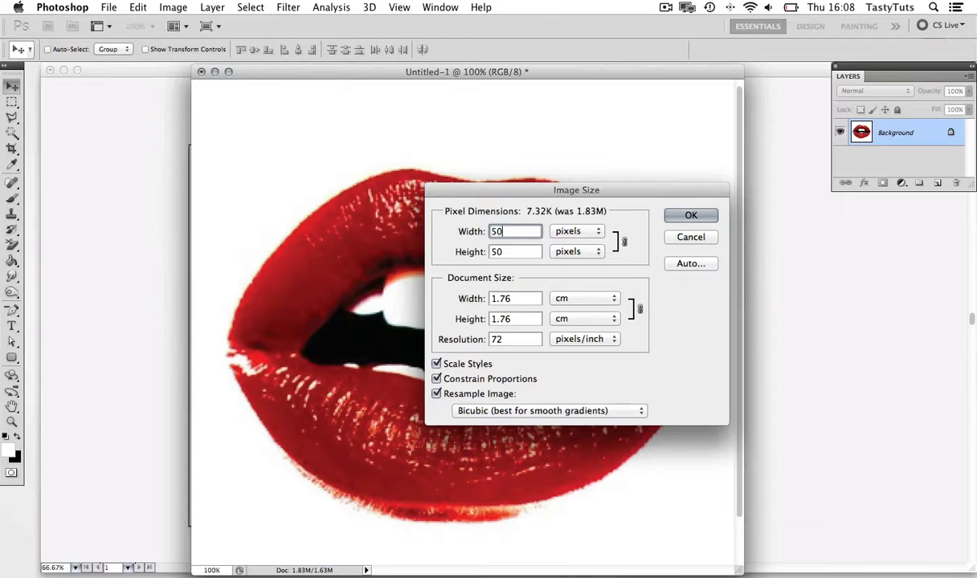
left_click(679, 216)
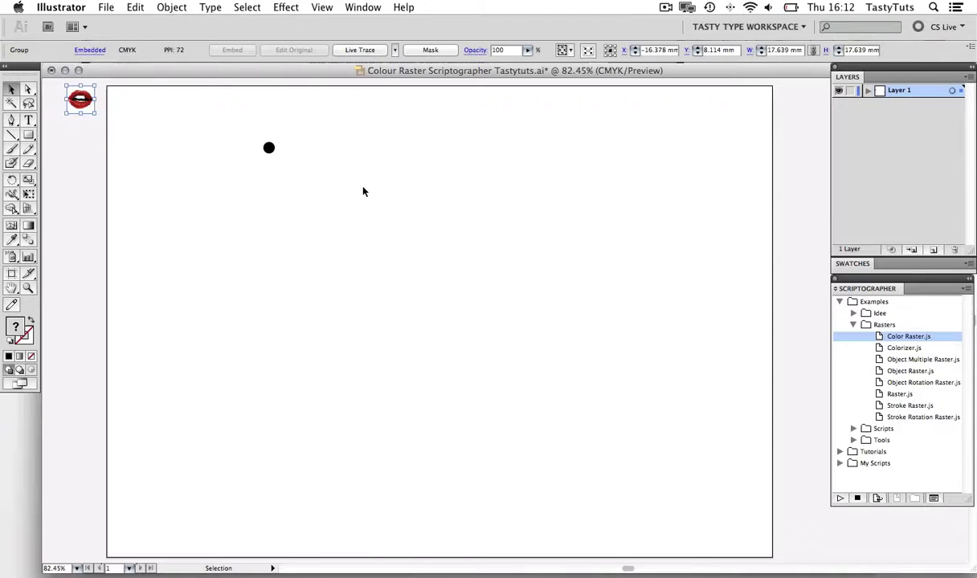
Run Color Raster on the lips and black dot with grid size 13, then zoom in on the result.
left_click(268, 147, "shift")
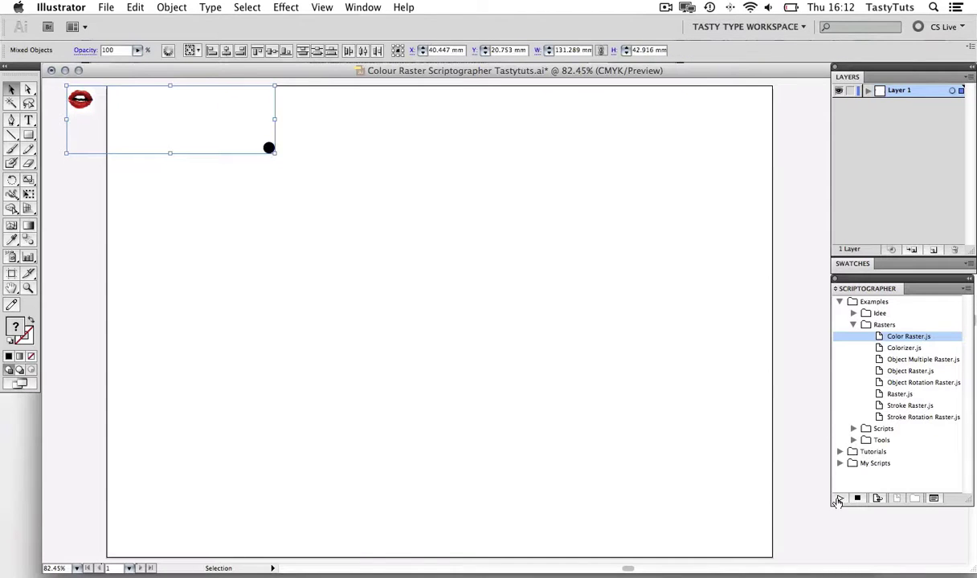
left_click(838, 499)
type("13")
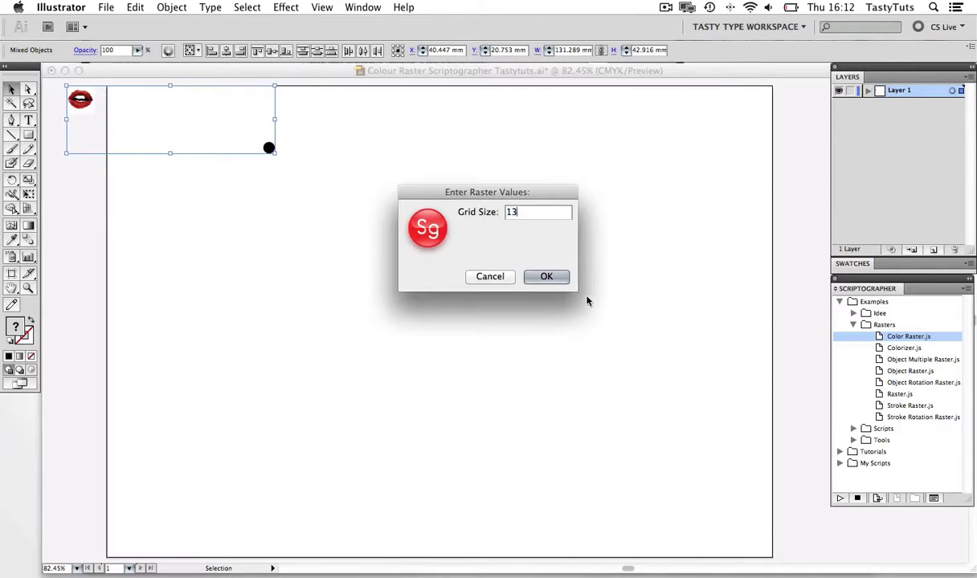
left_click(546, 276)
left_click(754, 258)
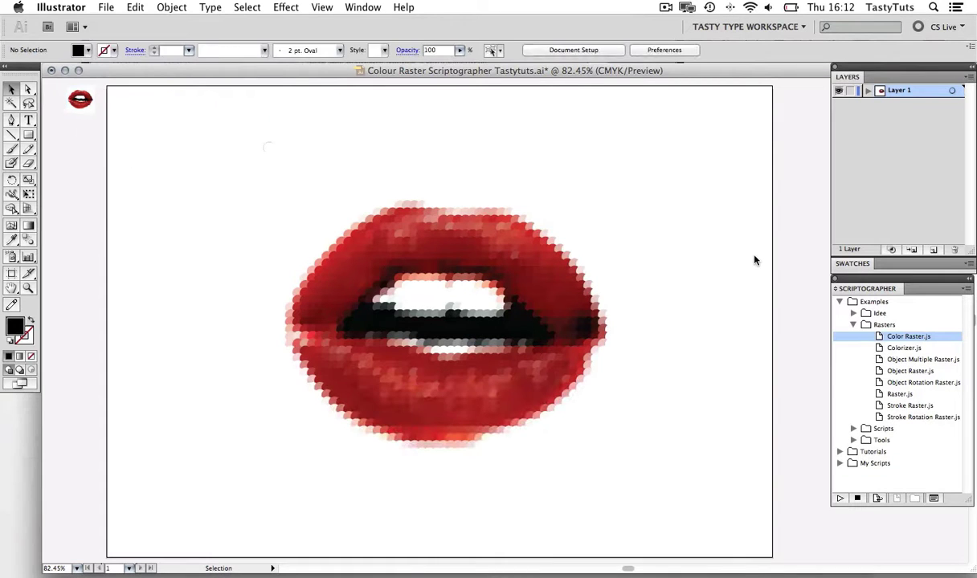
key("z")
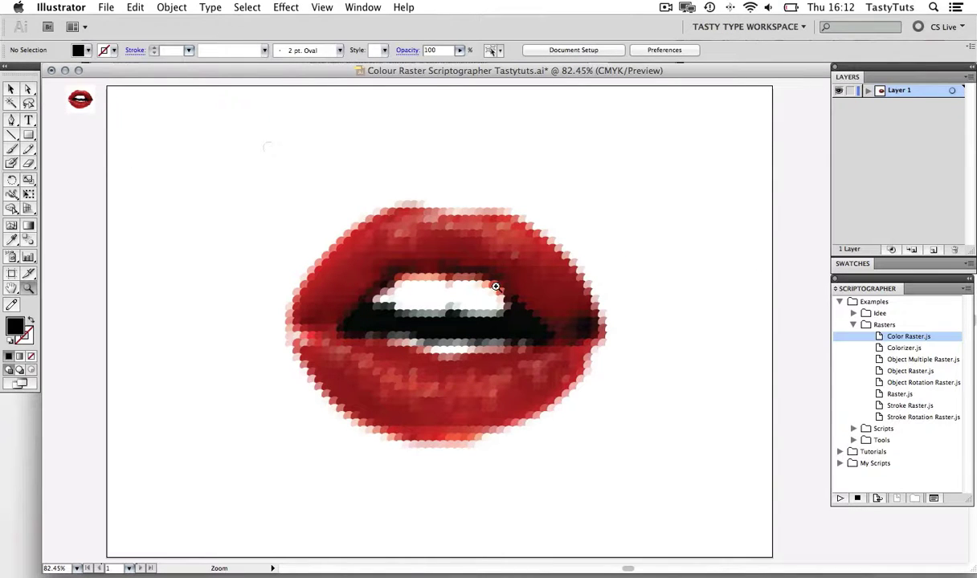
left_click(445, 299)
left_click(446, 300)
left_click_drag(499, 299, 525, 294)
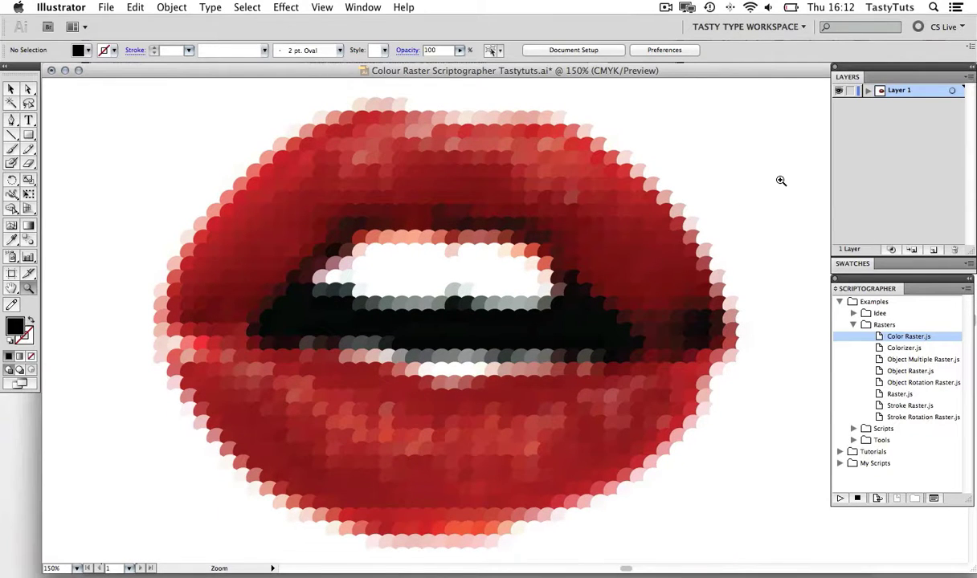
key("v")
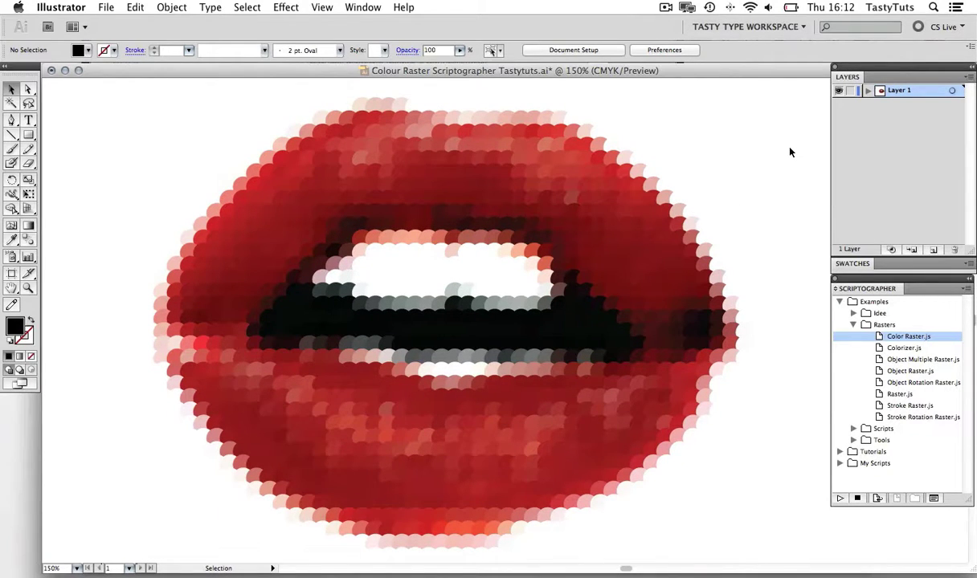